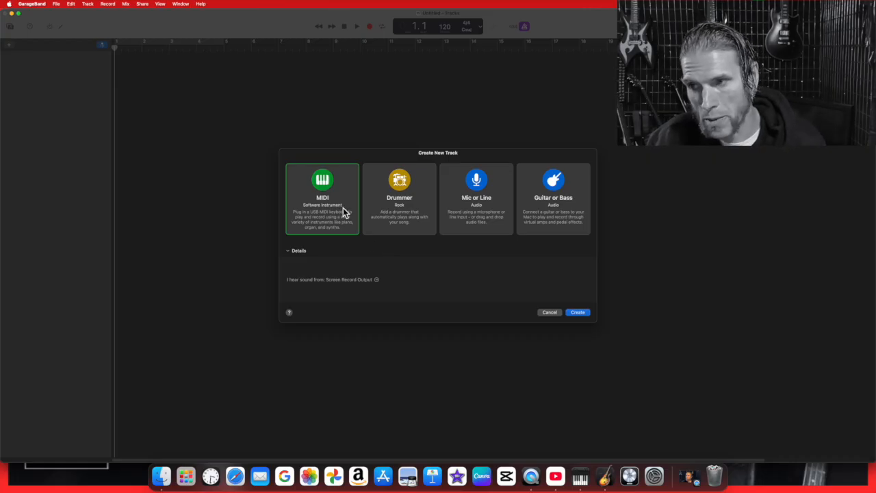
Hide and re-show the track details, then create a Classic Electric Piano MIDI track
left_click(289, 251)
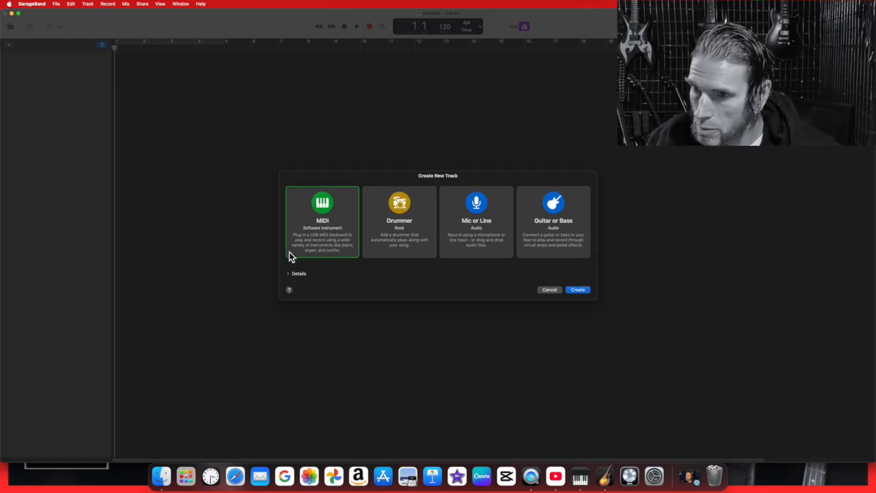
left_click(288, 274)
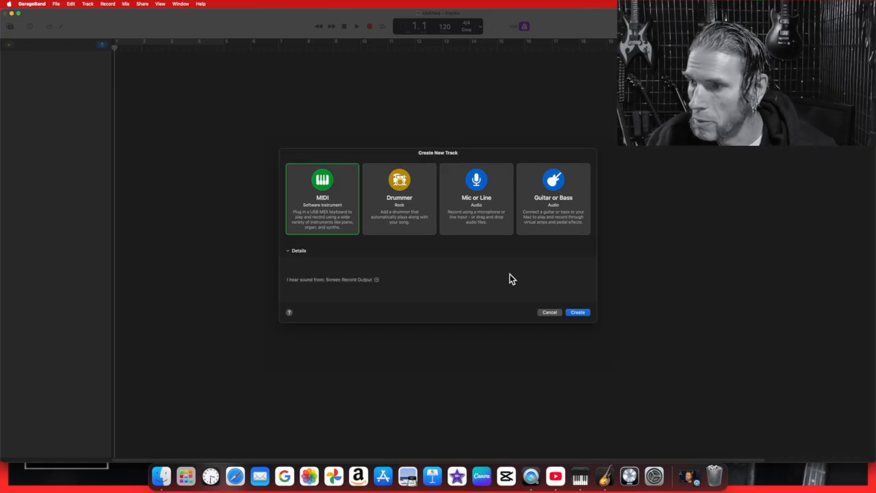
left_click(582, 314)
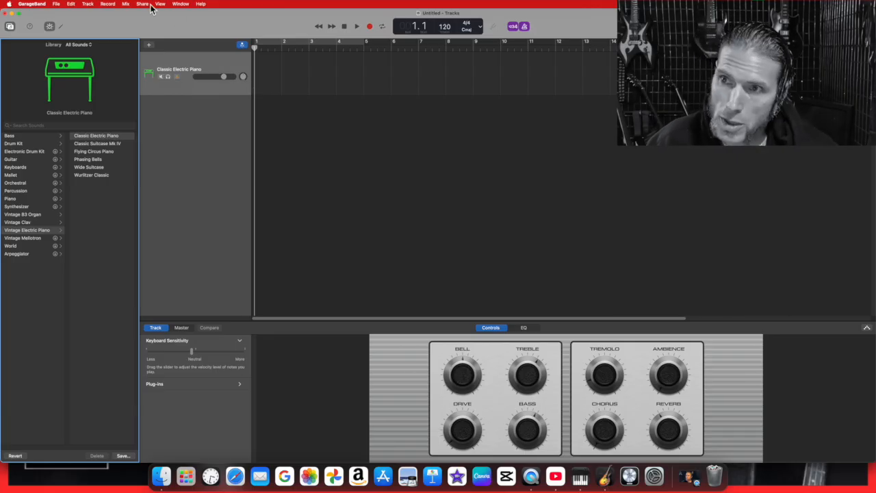
Show the on-screen keyboard from the Window menu and enlarge it to span C2–C4
left_click(181, 5)
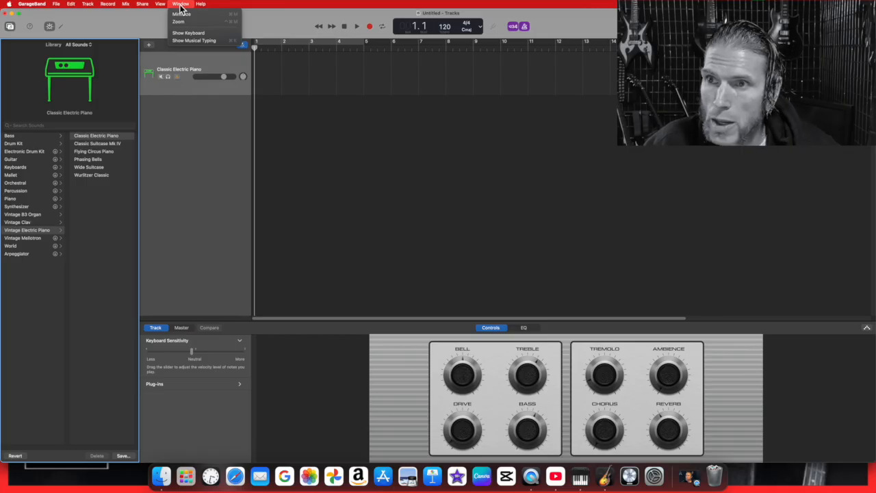
left_click(193, 33)
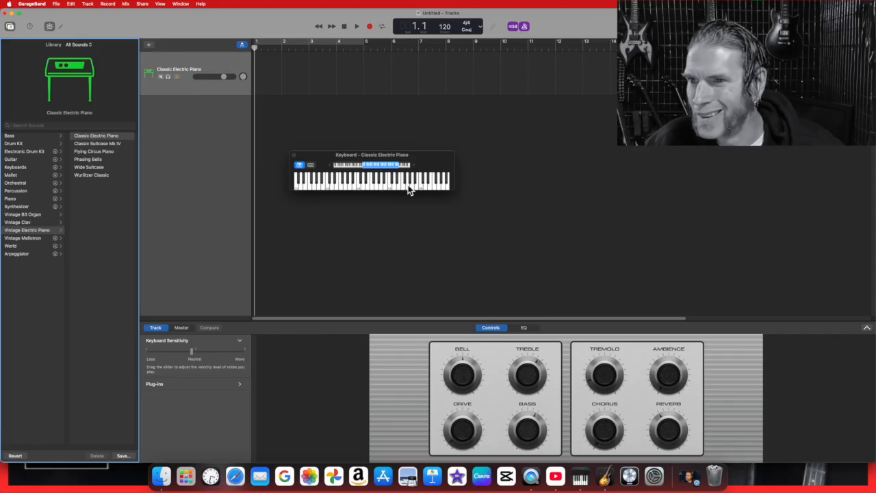
left_click_drag(455, 152, 593, 80)
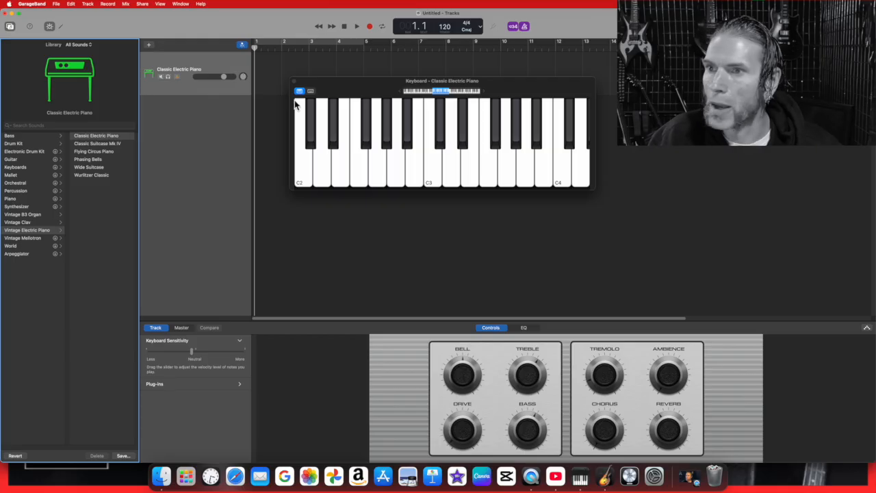
left_click_drag(292, 131, 200, 140)
left_click_drag(311, 87, 284, 157)
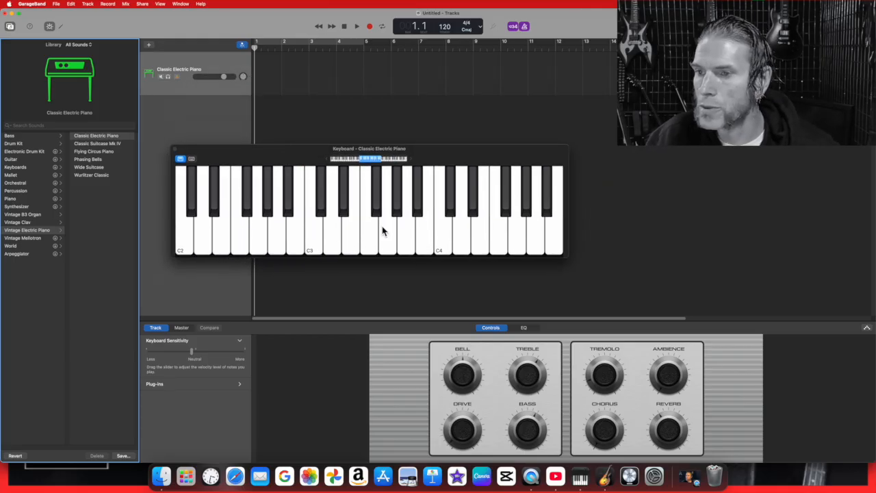
Play a few notes to hear the Classic Electric Piano
left_click(367, 245)
left_click(351, 243)
left_click(334, 243)
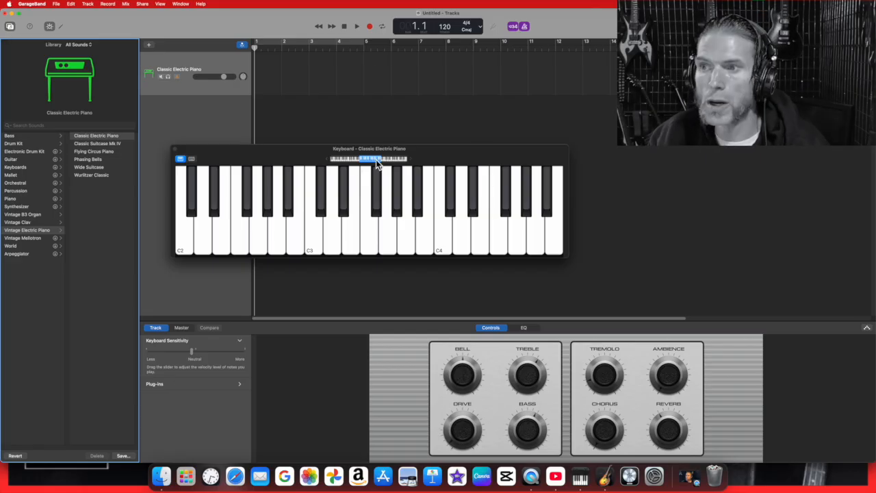
Try low and high keyboard ranges while playing notes, settling on C1–C3
left_click_drag(375, 160, 358, 163)
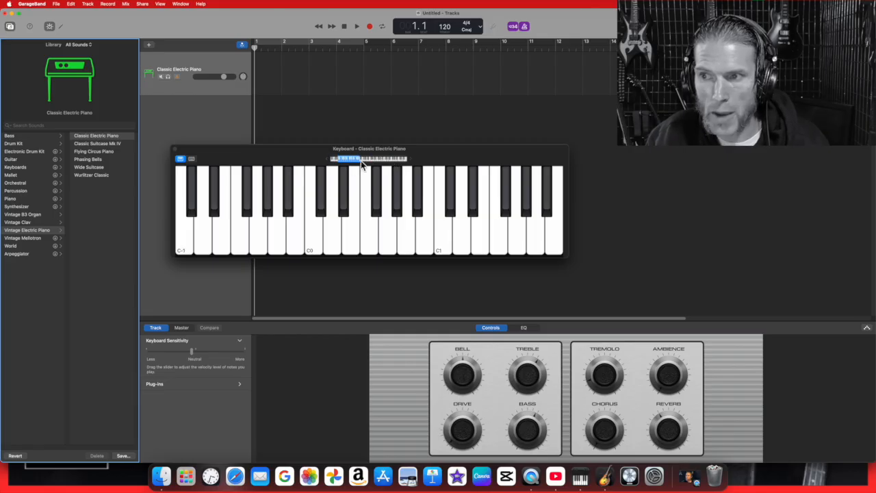
left_click(311, 252)
left_click(396, 250)
left_click(428, 206)
left_click_drag(354, 164, 393, 164)
mouse_move(442, 249)
left_mouse_down()
mouse_move(372, 246)
mouse_move(431, 240)
mouse_move(393, 239)
left_mouse_up()
left_click_drag(396, 162, 374, 172)
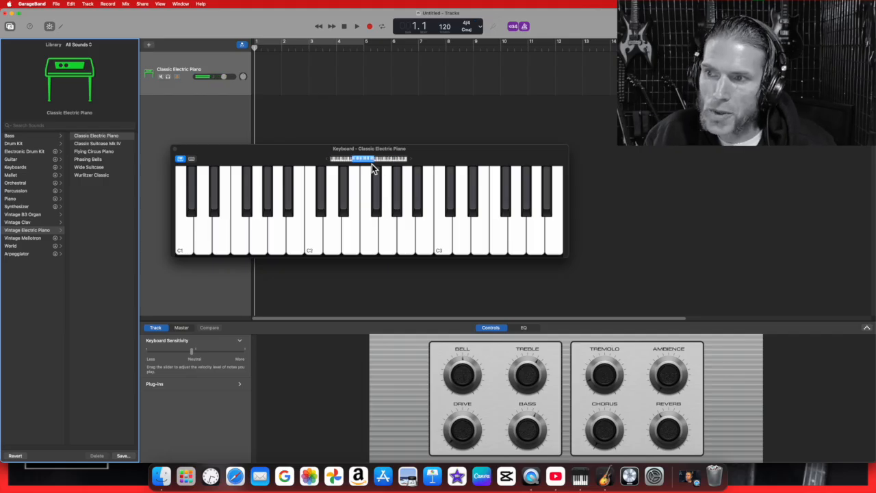
mouse_move(381, 231)
left_mouse_down()
mouse_move(438, 231)
mouse_move(417, 228)
left_mouse_up()
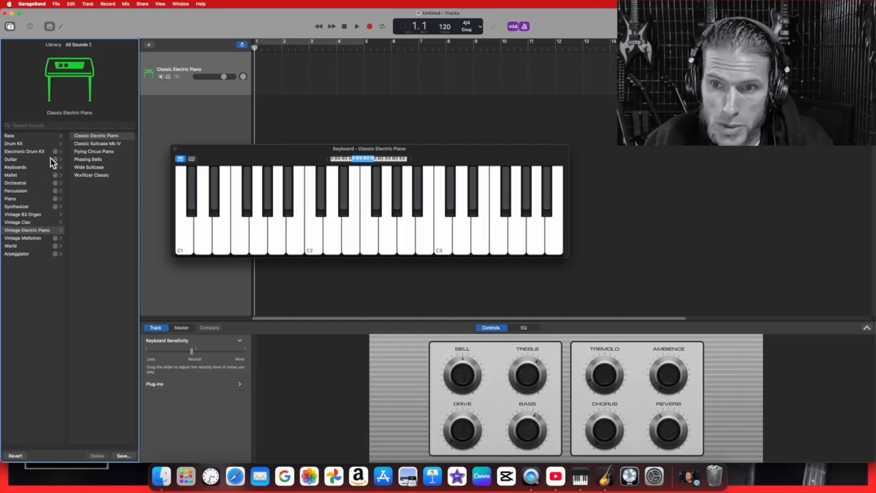
Open the Vintage B3 Organ sounds and audition Classic Rock Organ
left_click(26, 215)
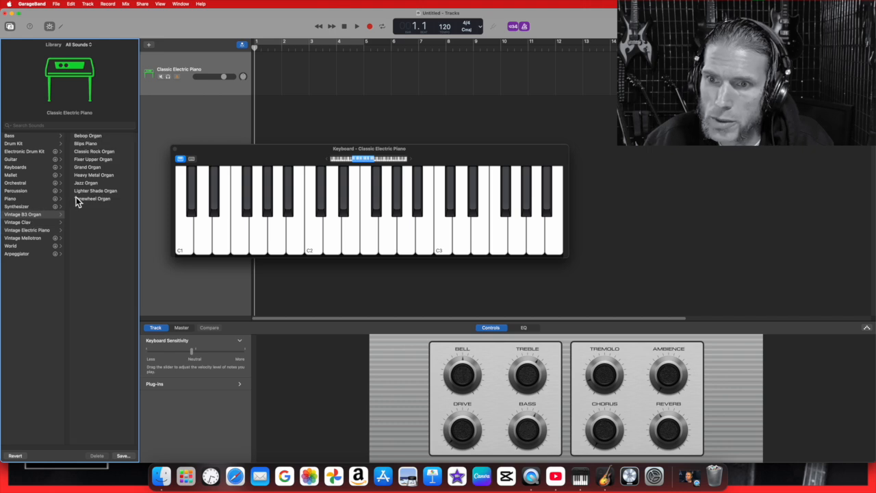
left_click(93, 154)
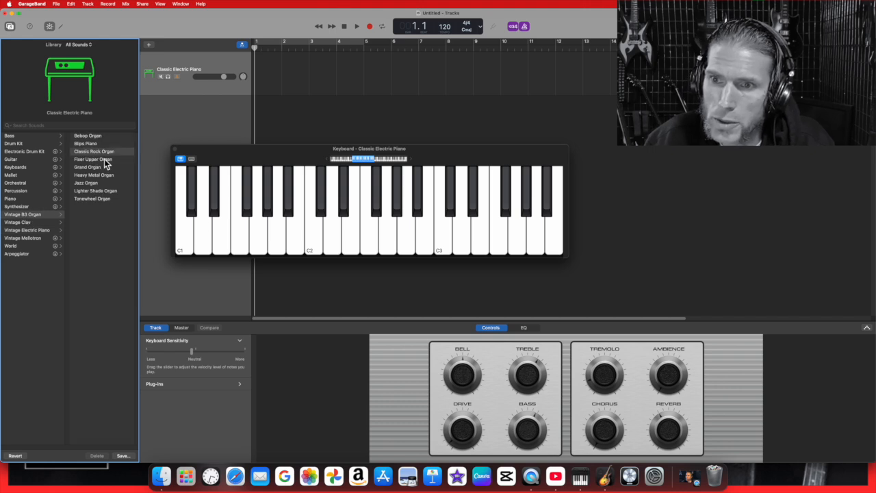
left_click(301, 238)
left_click(336, 239)
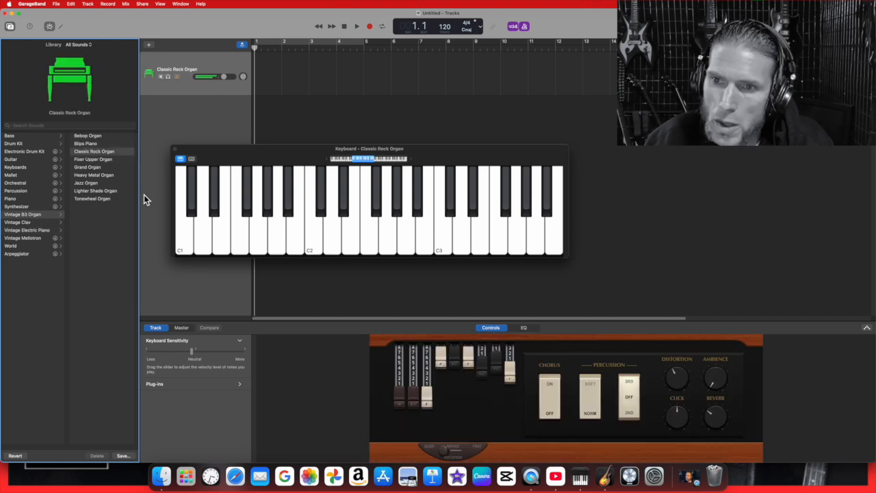
Select Heavy Metal Organ and play several notes, including C2
left_click(111, 177)
left_click(340, 242)
left_click(319, 245)
left_click(351, 239)
left_click(375, 238)
left_click(393, 238)
left_click(376, 241)
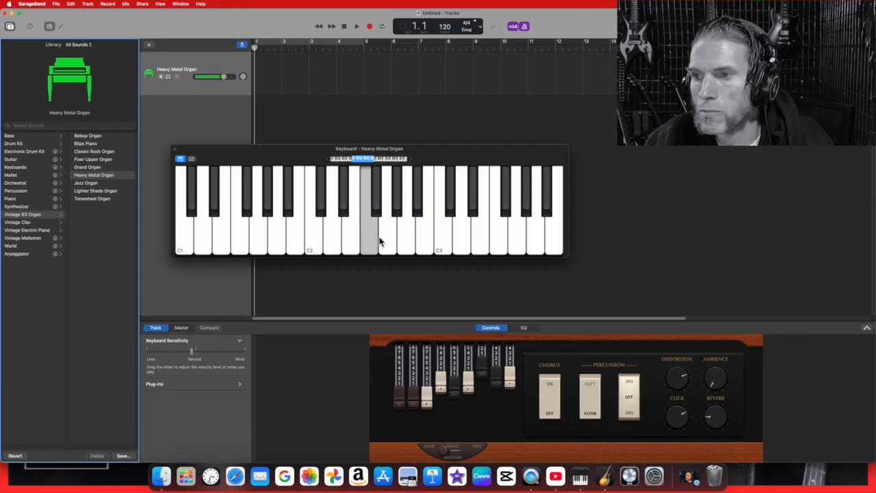
left_click(317, 241)
left_click(330, 239)
left_click(321, 238)
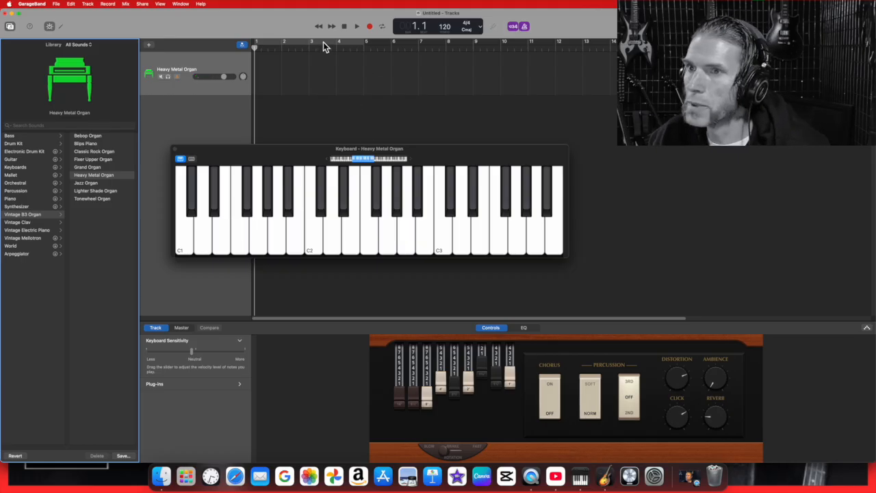
Set a cycle range from bar 2 to bar 8 and play test notes
left_click_drag(286, 41, 446, 41)
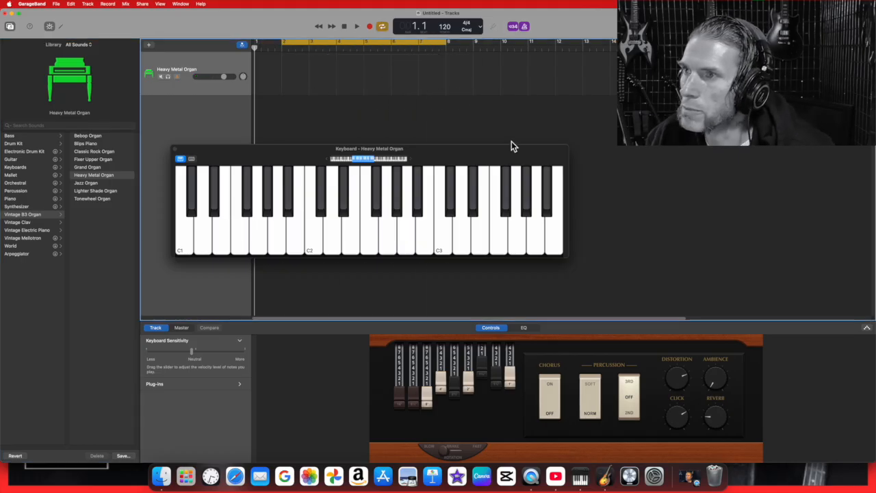
left_click(405, 225)
left_click(311, 227)
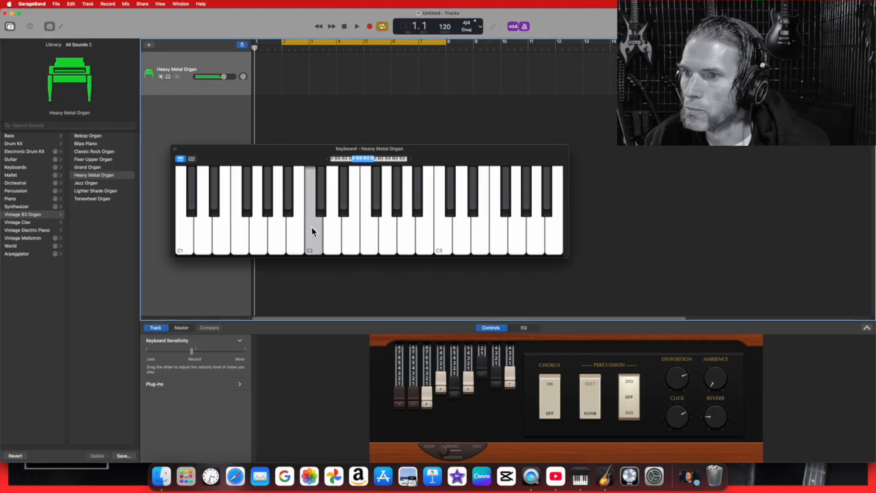
Record the organ phrase C3, B2, A2, G2, G2, A2, B2, C3
left_click(369, 27)
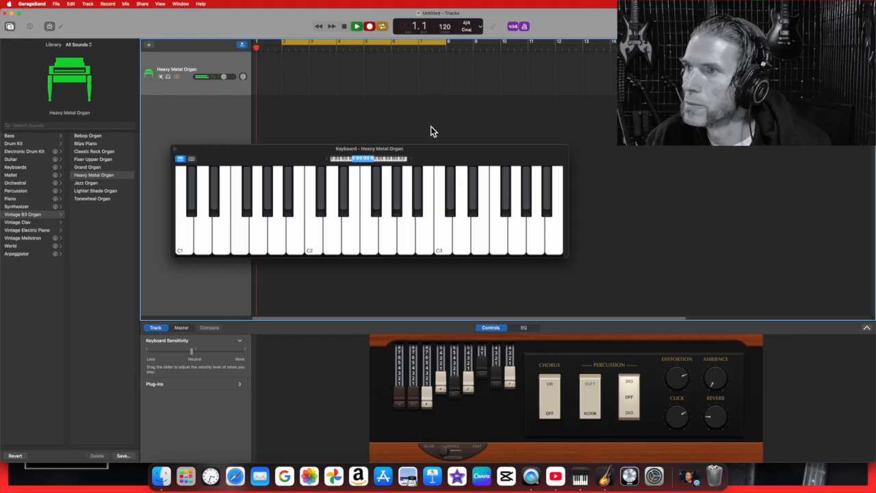
left_click(445, 233)
left_click(433, 232)
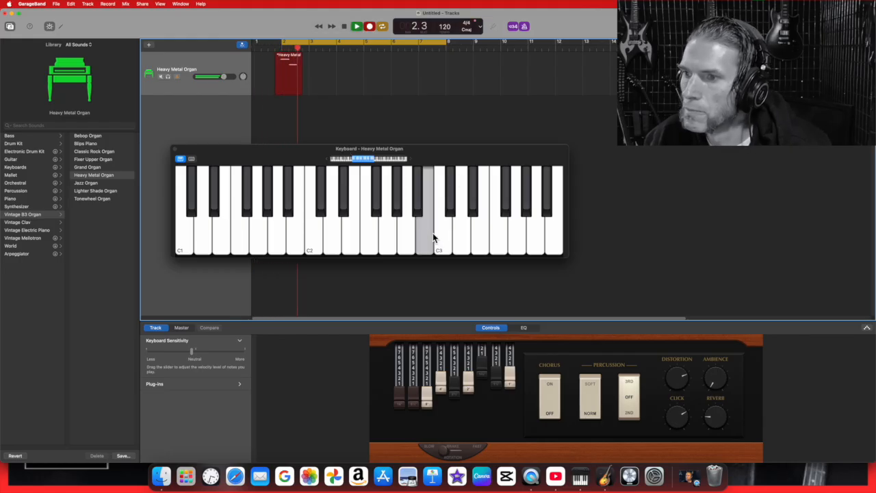
left_click(411, 234)
left_click(385, 237)
left_click(383, 237)
left_click(403, 235)
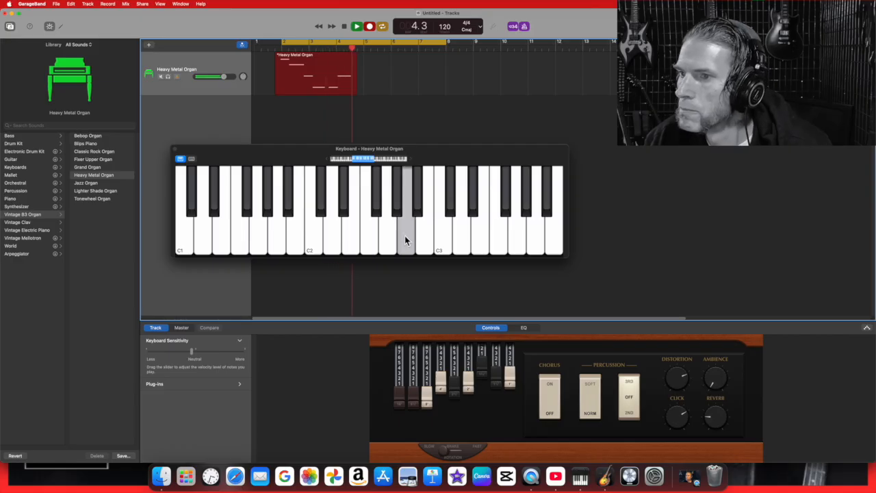
left_click(420, 234)
left_click(446, 239)
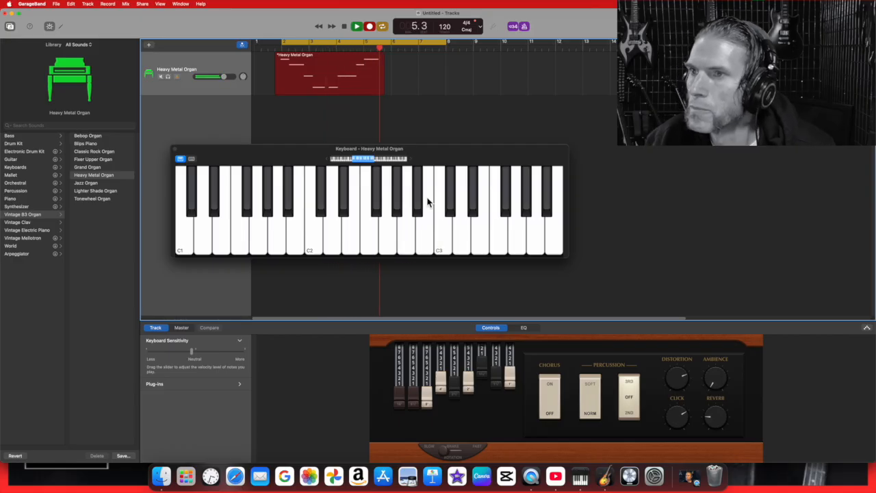
left_click(347, 27)
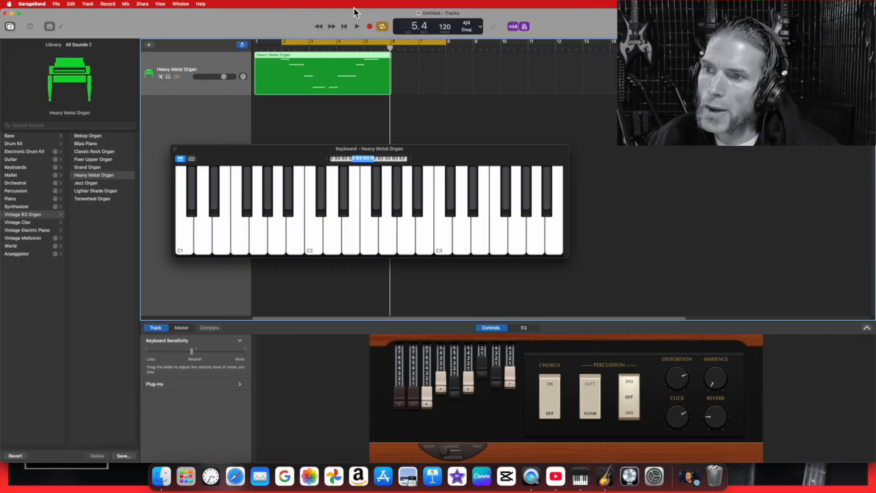
Play back the region with count-in and metronome on, stop, and toggle Smart Controls
left_click(356, 29)
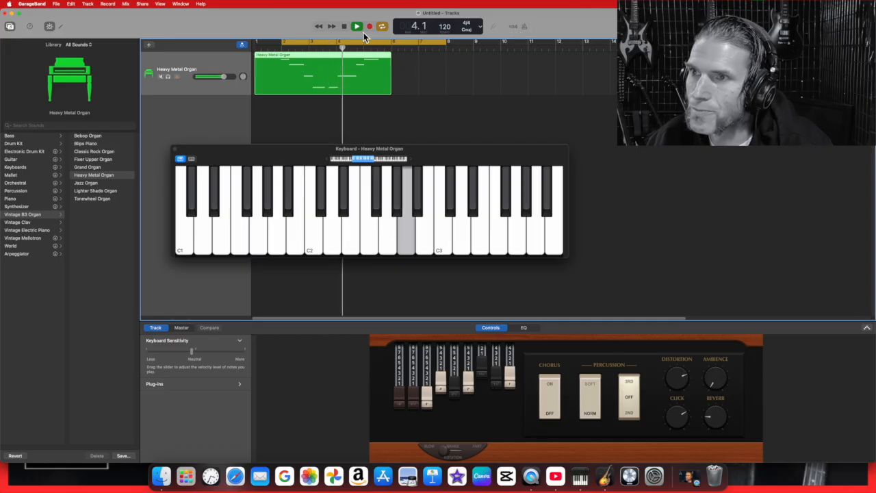
left_click(523, 27)
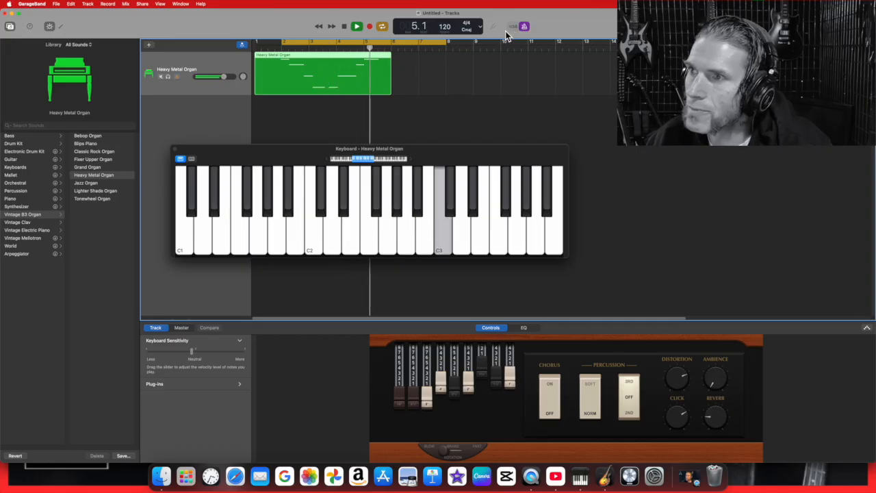
left_click(346, 29)
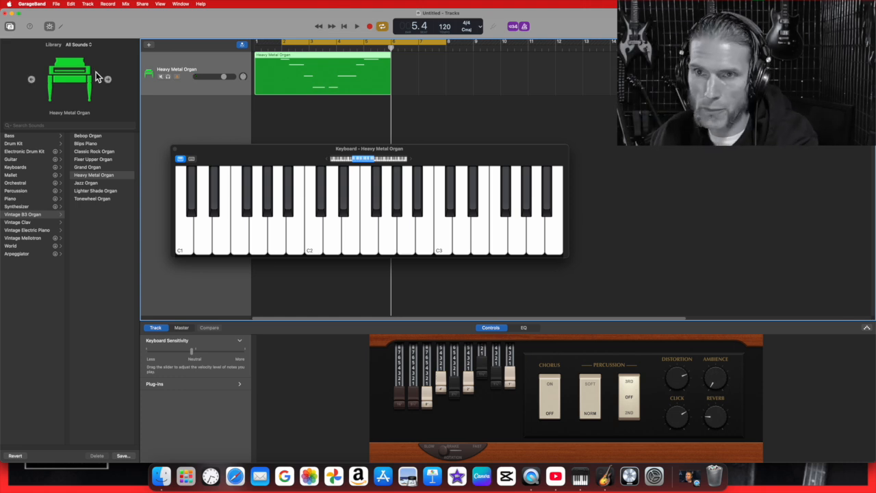
left_click(50, 28)
left_click(50, 27)
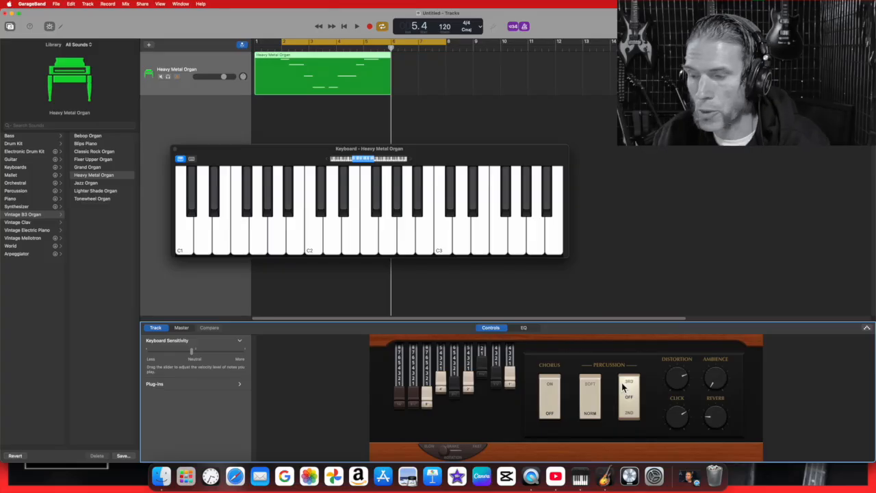
Turn down the organ's Distortion knob and play runs of notes to hear the change
left_click_drag(682, 391, 687, 420)
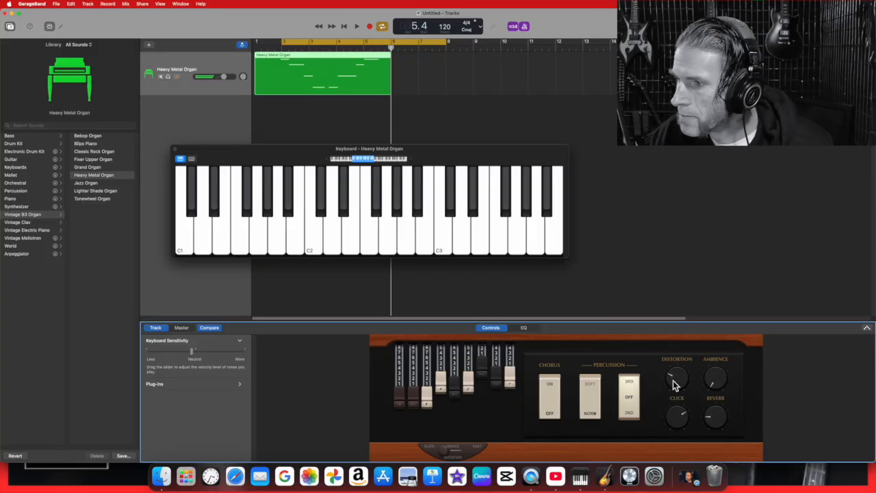
left_click_drag(442, 213, 331, 223)
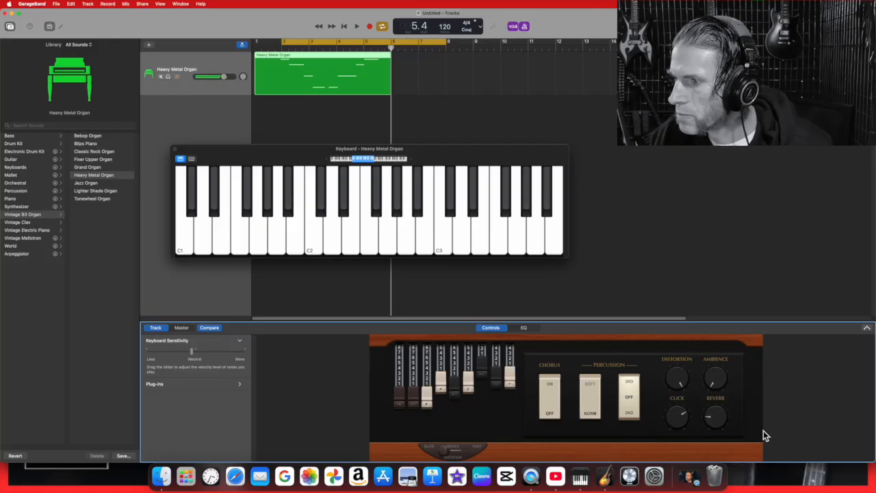
left_click_drag(404, 239, 320, 245)
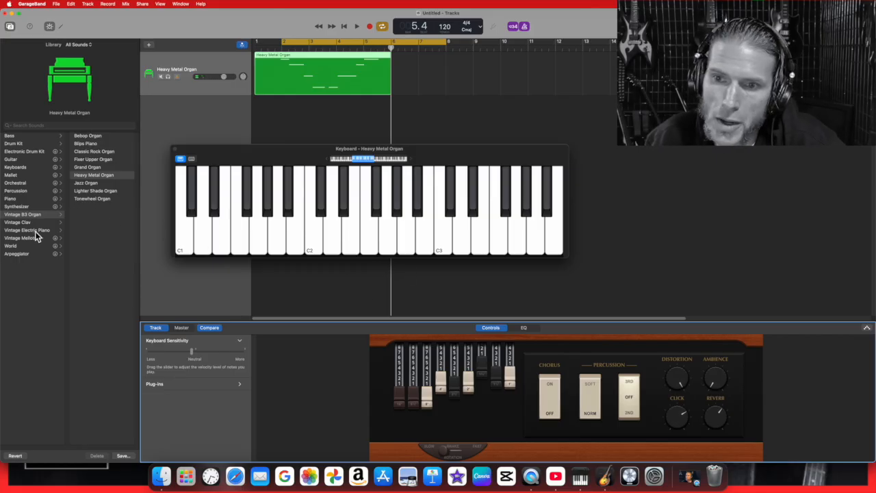
Browse the Drum Kit and Electronic Drum Kit sounds, then choose SoCal
left_click(30, 144)
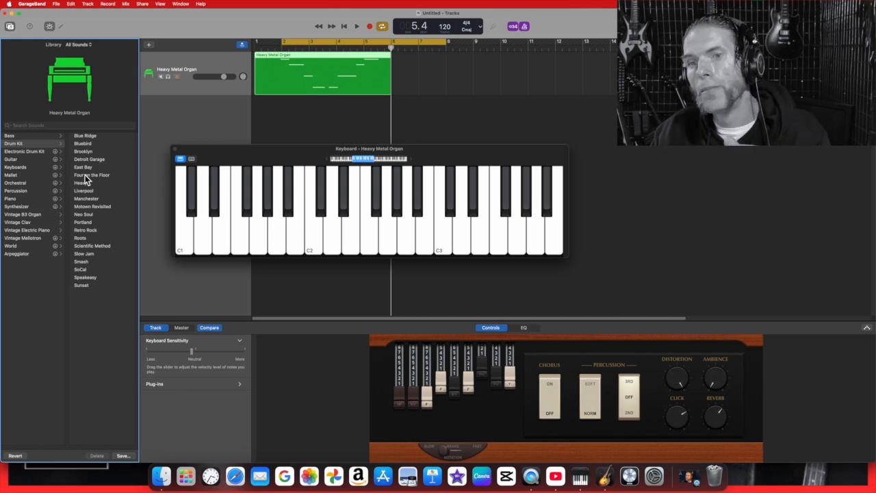
left_click(48, 152)
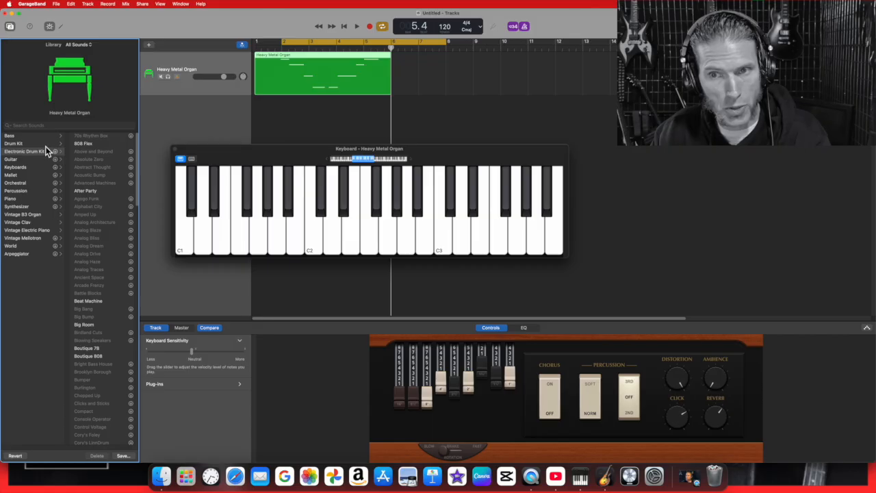
left_click(46, 147)
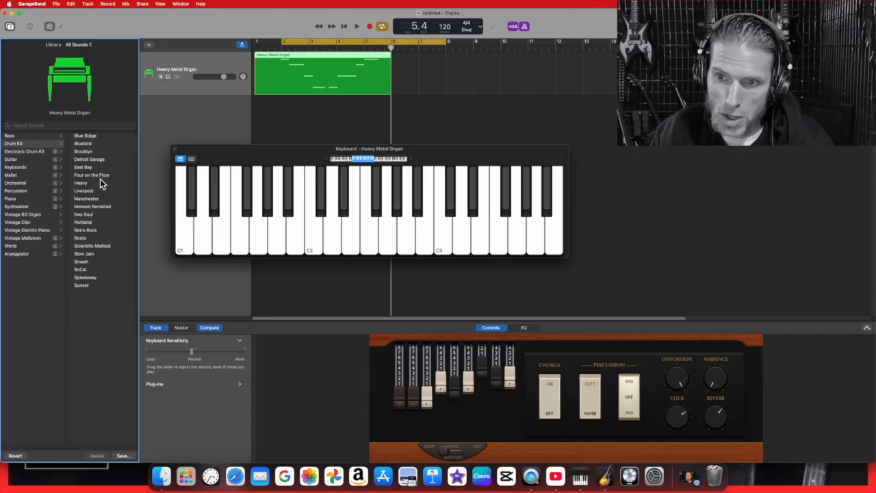
left_click(95, 269)
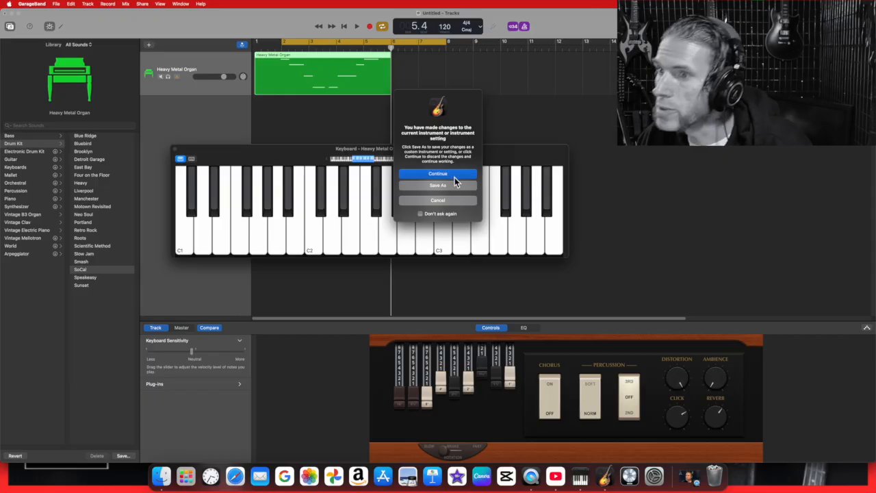
Discard the organ changes, shift the keyboard to the lowest octaves and play low drums
left_click(454, 175)
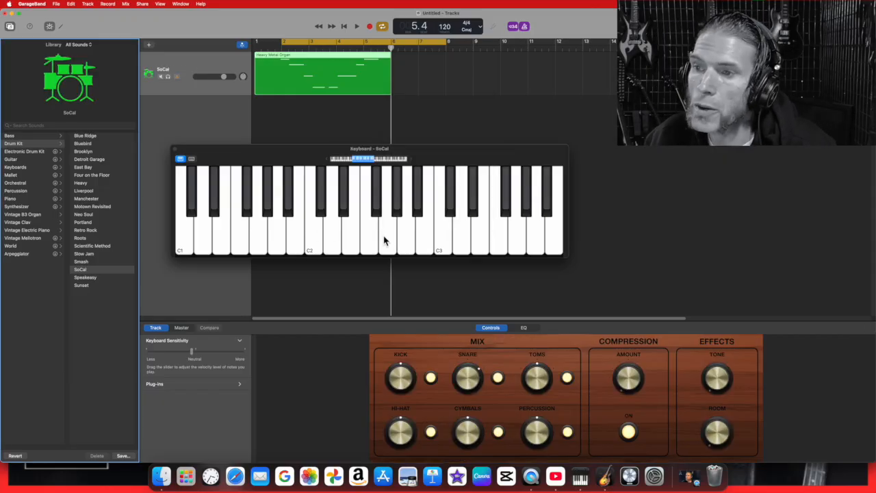
left_click_drag(382, 165, 318, 171)
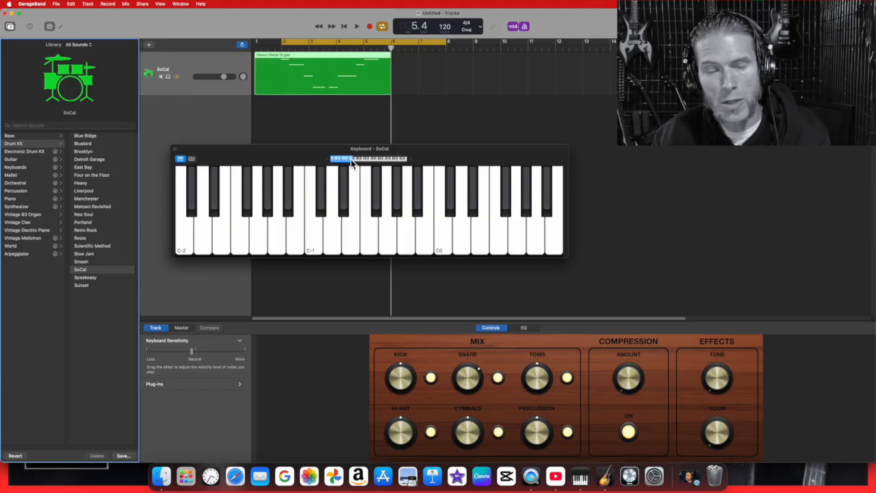
left_click_drag(184, 221, 271, 241)
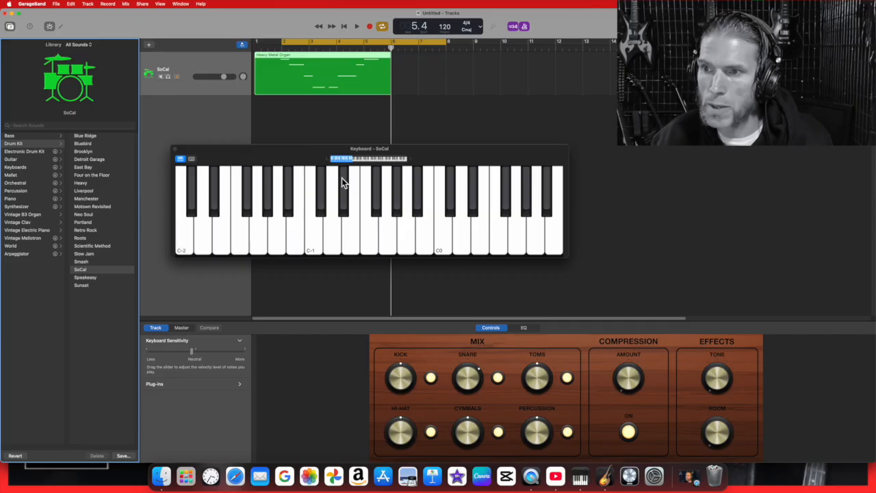
Move the range to start at C0 and play SoCal hits from D0 up through F#1
left_click_drag(351, 164, 358, 165)
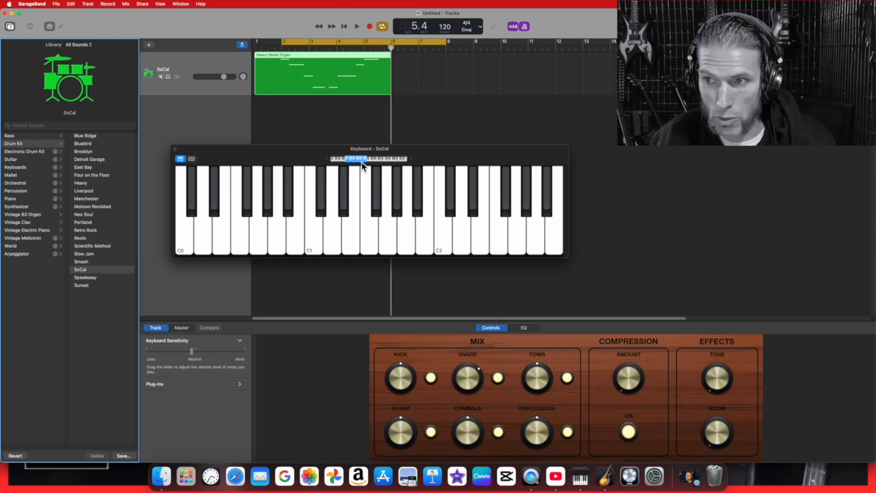
left_click(276, 244)
left_click(222, 243)
left_click(201, 244)
left_click(228, 247)
left_click(277, 245)
left_click(260, 246)
left_click(280, 246)
left_click(316, 247)
left_click(334, 248)
left_click(368, 248)
left_click(411, 245)
left_click(444, 243)
left_click(479, 238)
left_click(496, 236)
left_click(368, 198)
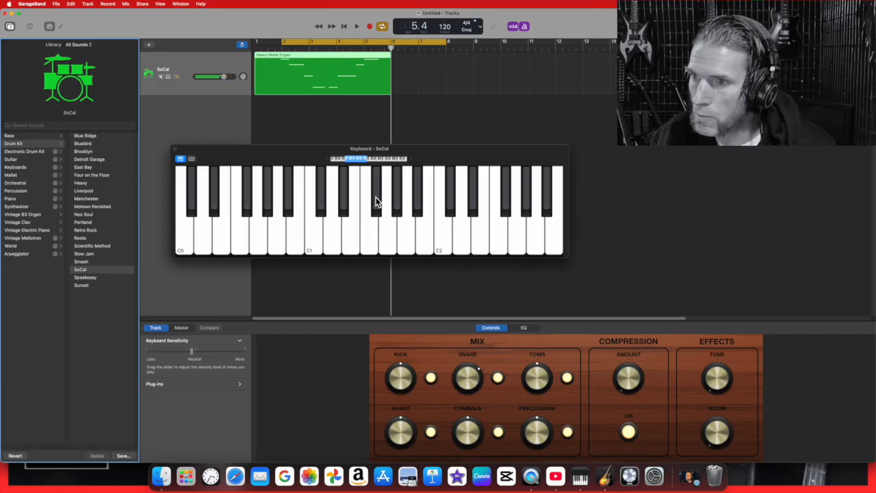
left_click(419, 206)
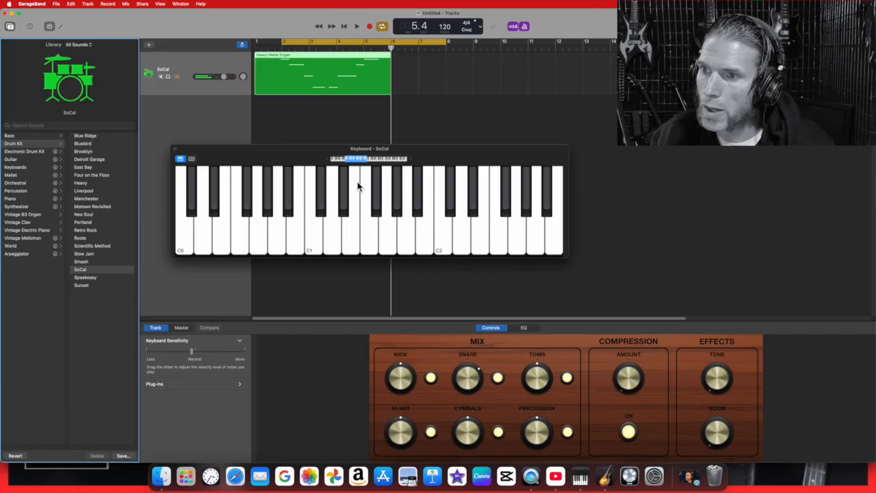
Shift the range higher to sweep the upper drum sounds, then back down an octave
left_click_drag(361, 160, 368, 163)
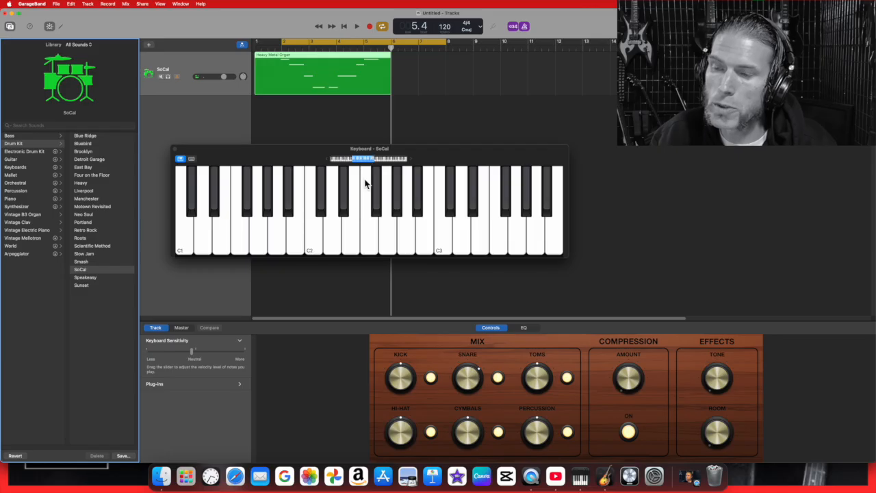
left_click_drag(250, 233, 499, 235)
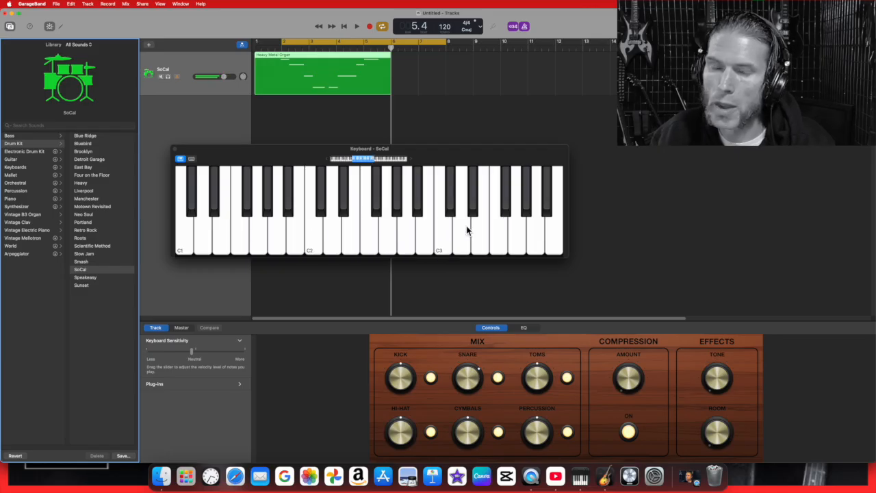
left_click_drag(371, 162, 380, 163)
mouse_move(464, 230)
left_mouse_down()
mouse_move(288, 237)
mouse_move(363, 241)
left_mouse_up()
left_click_drag(368, 164, 343, 172)
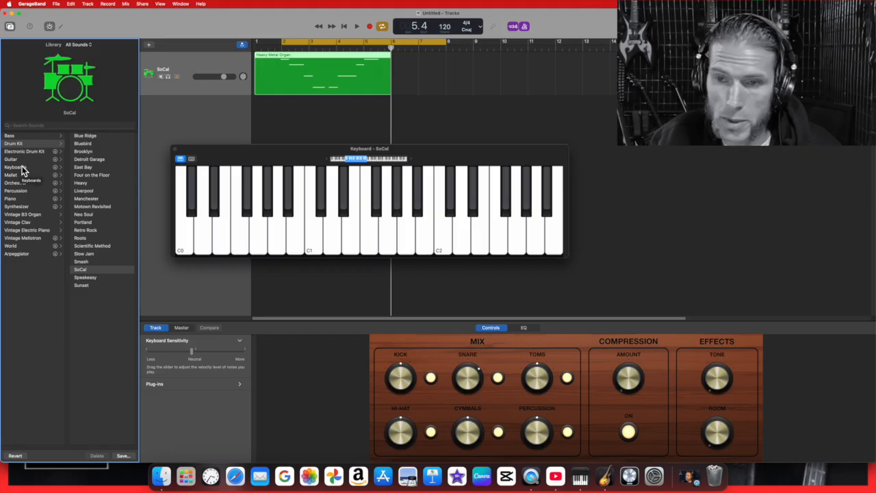
Choose the 808 Flex electronic kit and play its C1, D1 and E1 sounds
left_click(39, 151)
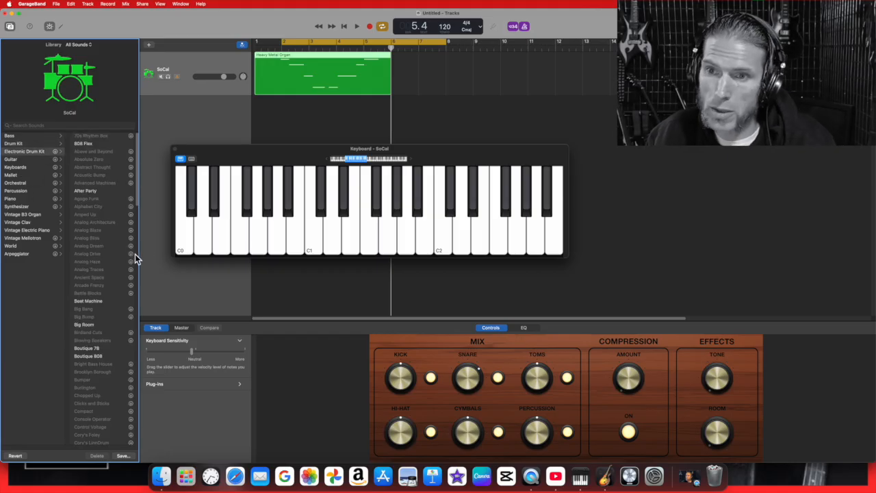
left_click(96, 145)
left_click(314, 234)
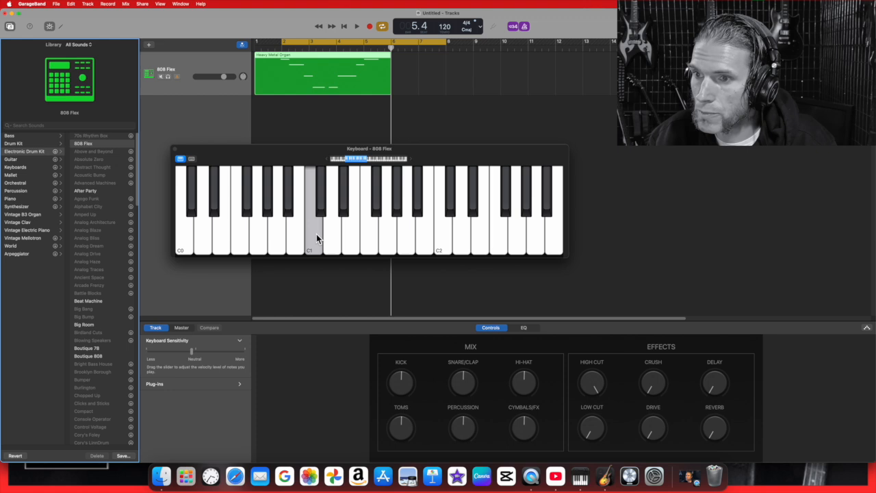
left_click(333, 240)
left_click(310, 237)
left_click(310, 236)
left_click(346, 247)
left_click(312, 247)
left_click(346, 246)
left_click(321, 248)
left_click(315, 249)
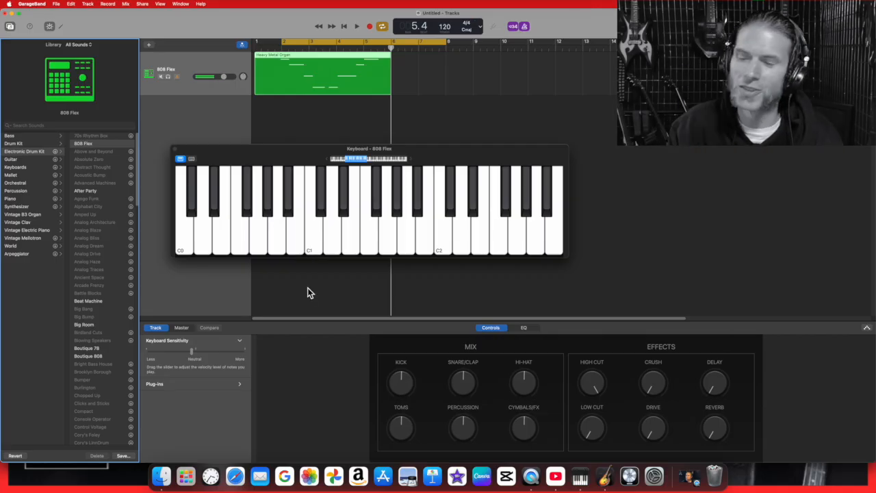
Shift the range up two octaves and play D3, A2, F2 and G2 sounds
left_click_drag(364, 161, 380, 160)
left_click(362, 236)
left_click(335, 235)
left_click(277, 238)
left_click(238, 245)
left_click(261, 243)
left_click(277, 239)
left_click(279, 239)
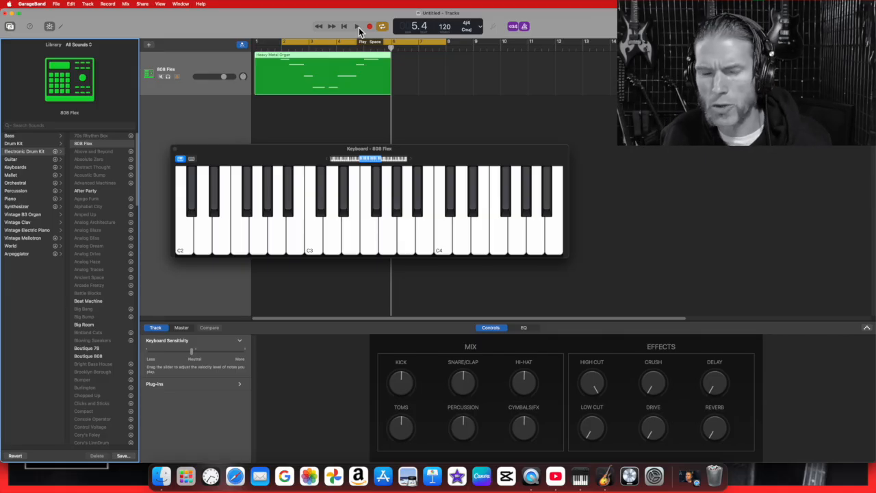
Move down the Library list from 808 Flex to the After Party kit
key("Down")
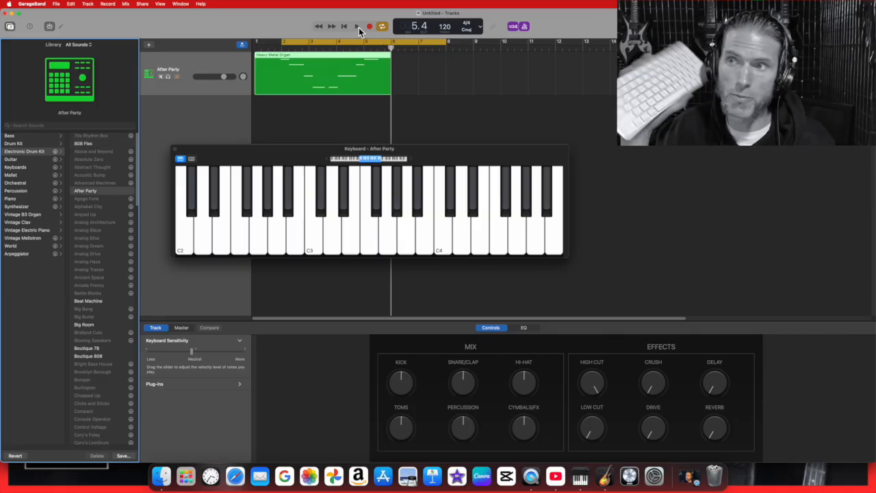